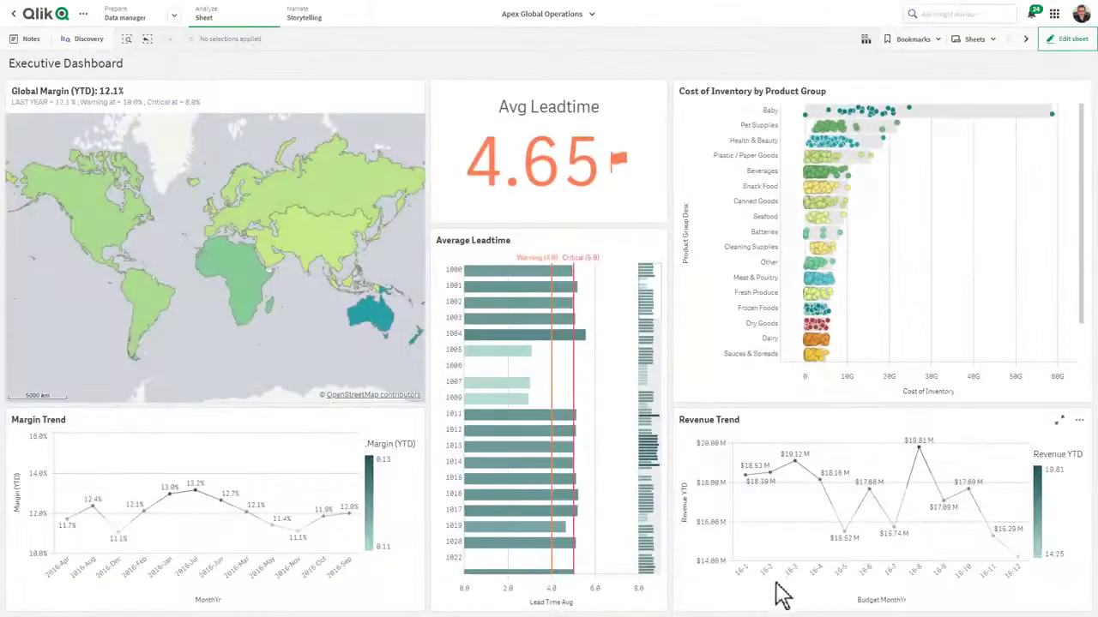
Step: Range-select 16-3 to 16-7 in Revenue Trend and leadtime bars 1004–1012 in Average Leadtime
drag(782, 592, 899, 590)
drag(449, 335, 455, 416)
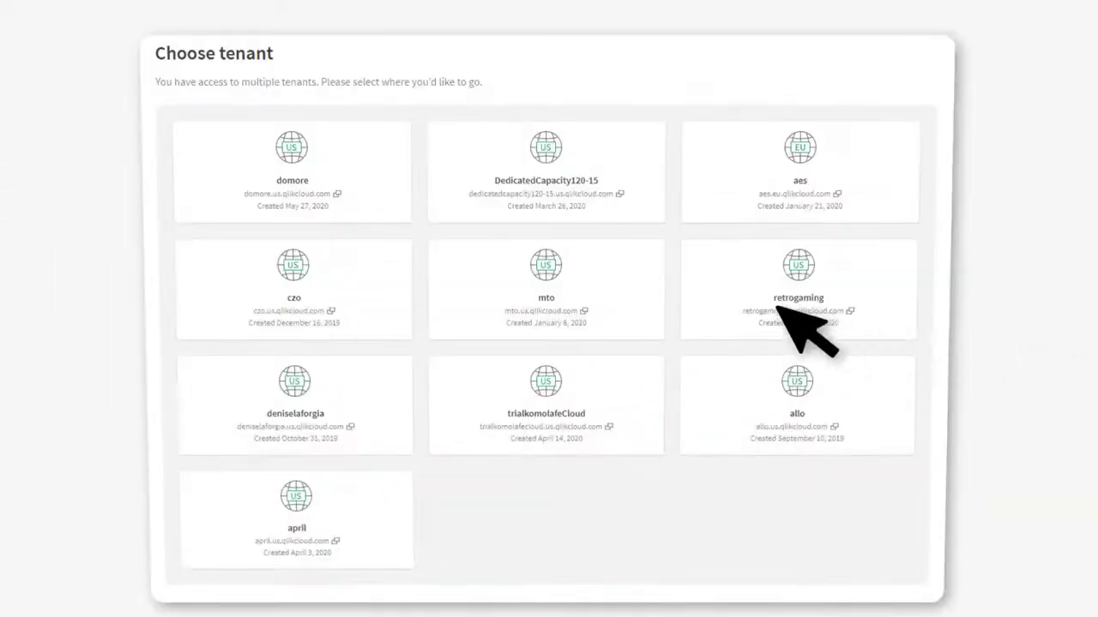
Step: Enter the retrogaming tenant and reach the Tarallo - Shared Space catalog
click(705, 295)
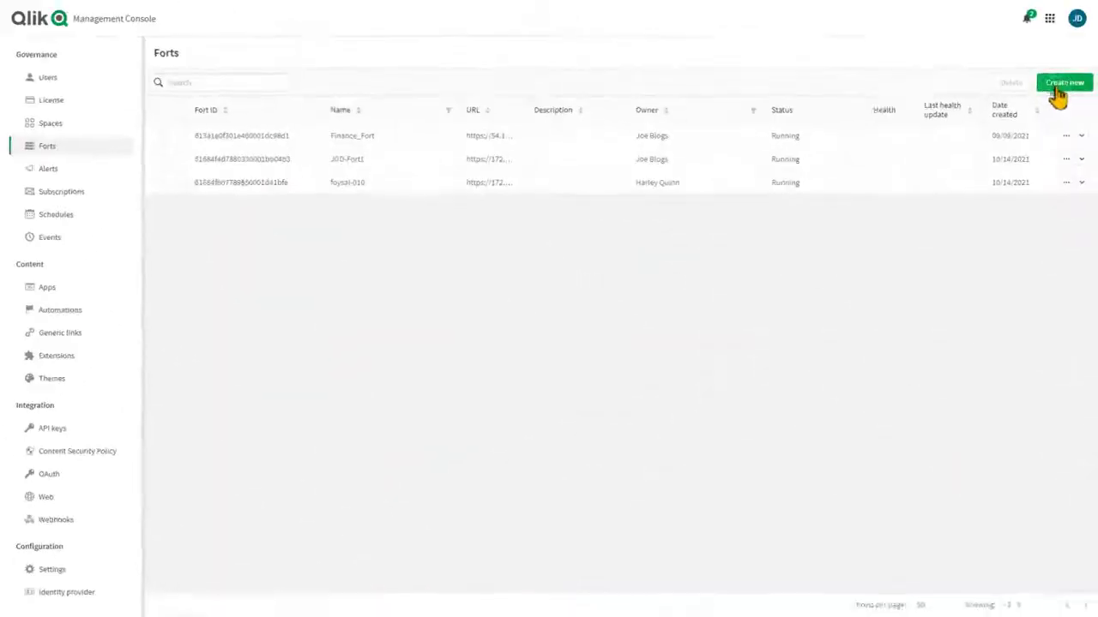
click(1056, 84)
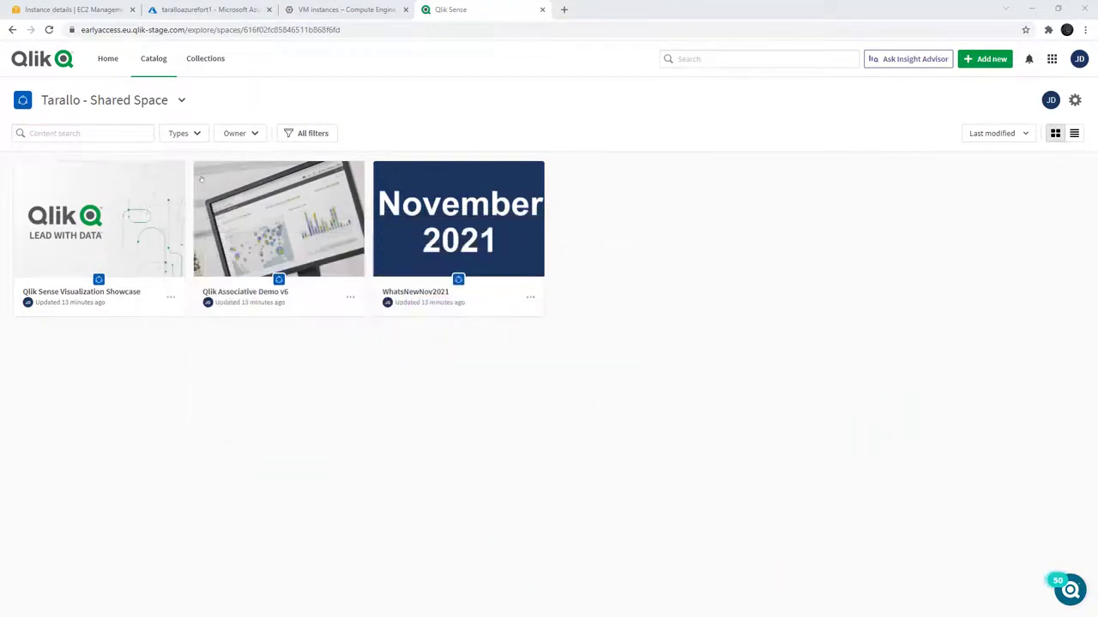
Step: Review the Azure and Google Cloud fort VMs, then return to taralloawsfort1's EC2 details
click(79, 15)
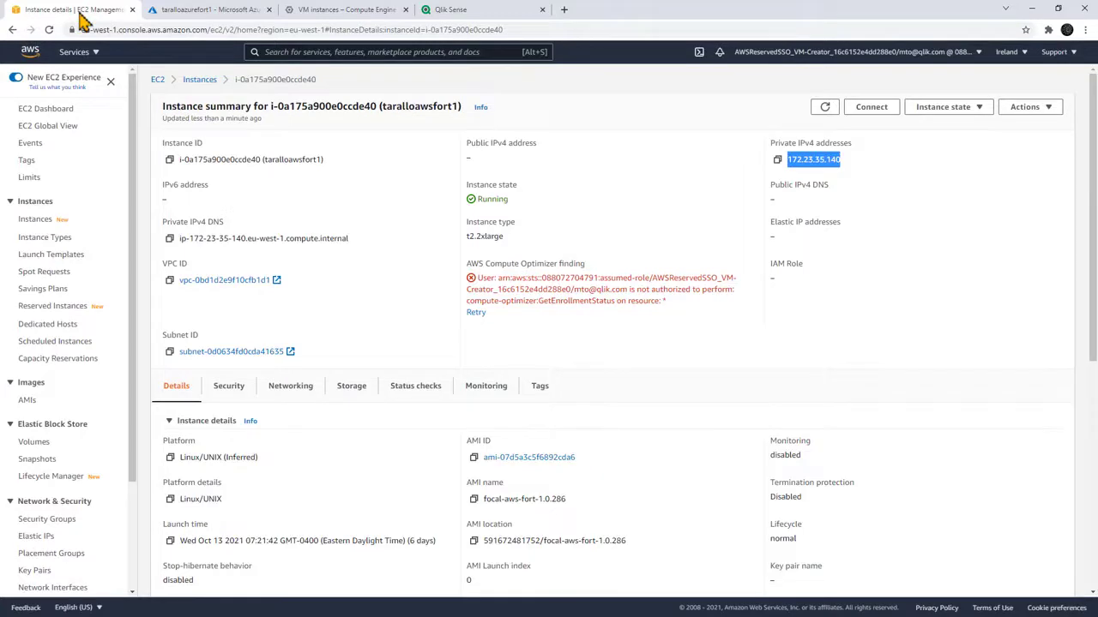
click(190, 15)
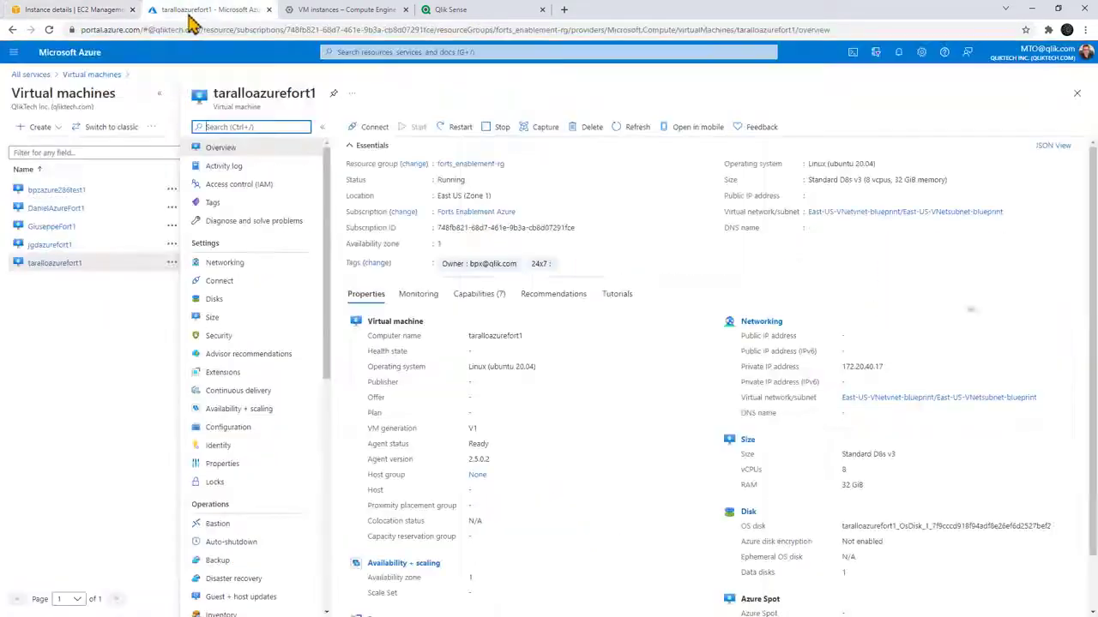
click(326, 12)
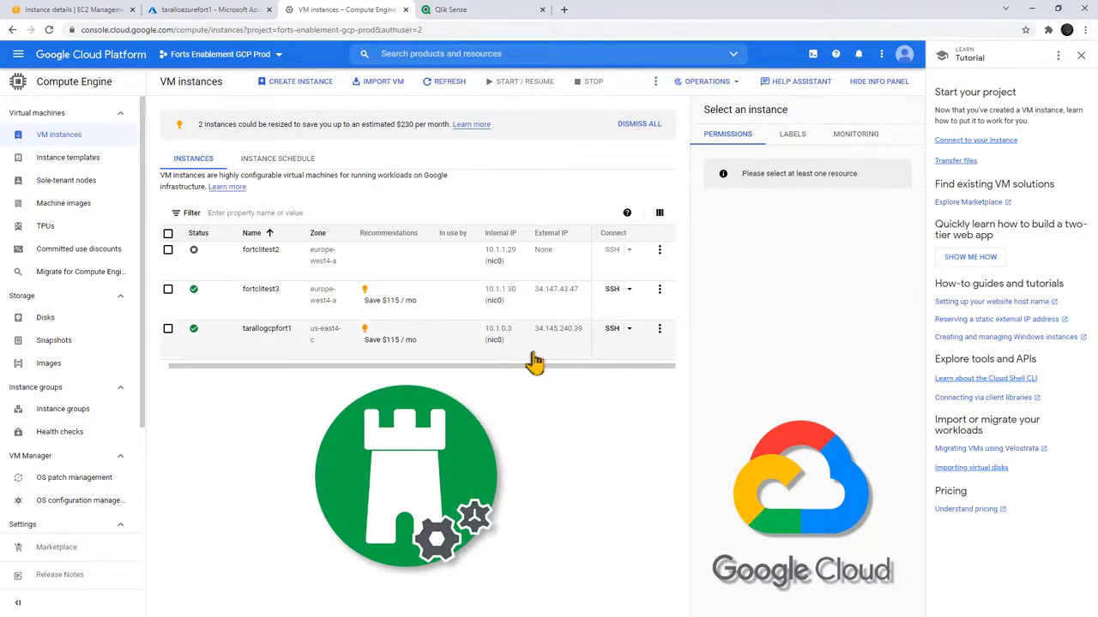
click(541, 303)
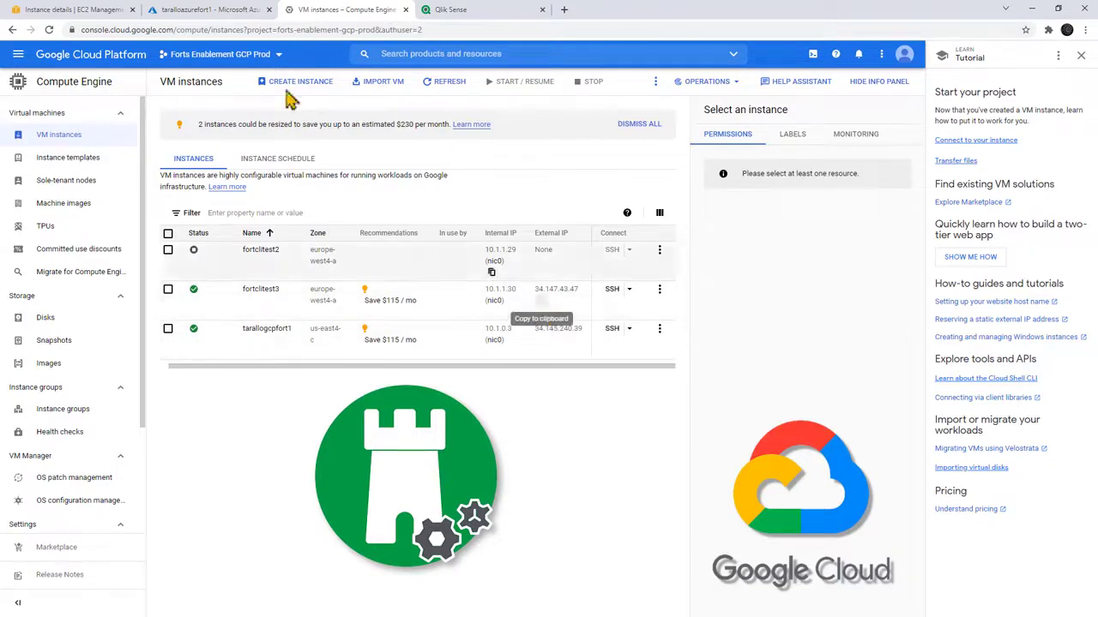
click(80, 12)
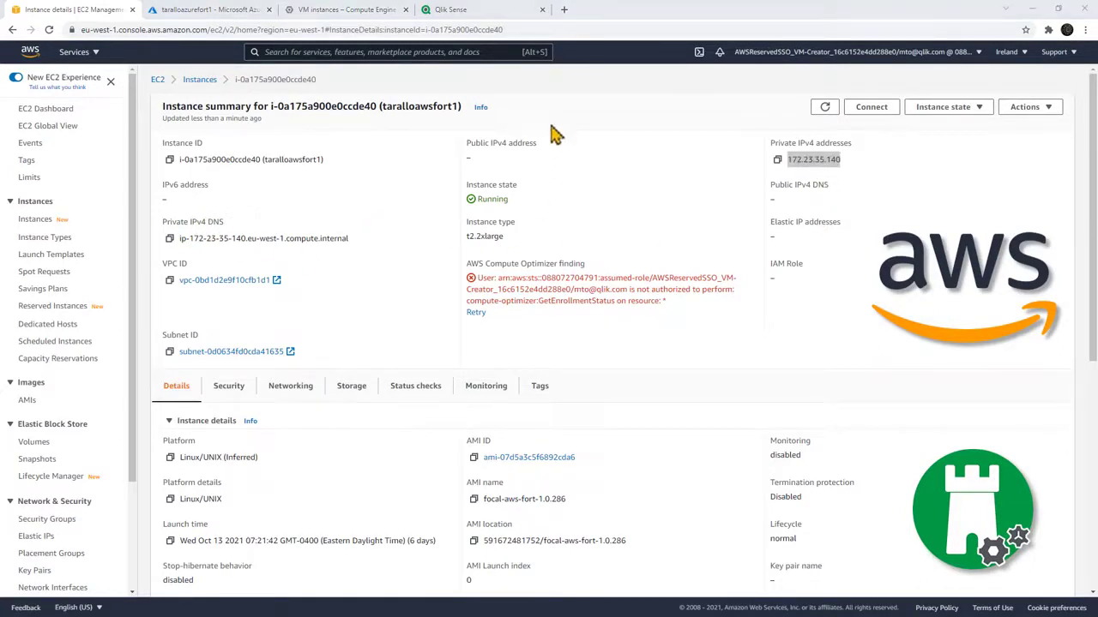
click(564, 10)
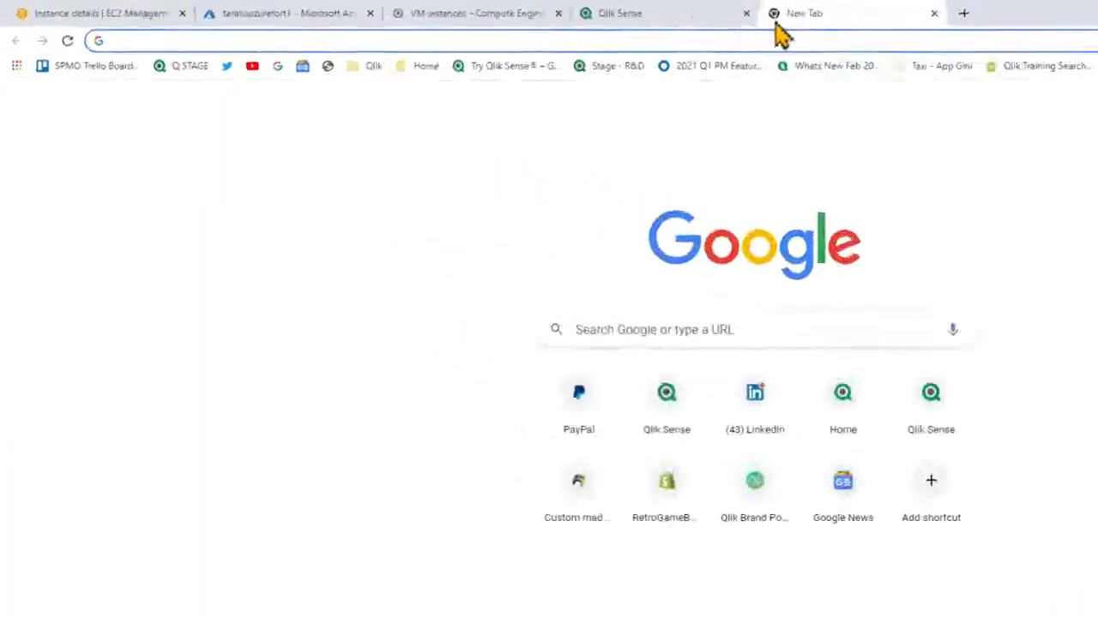
key(ctrl+v)
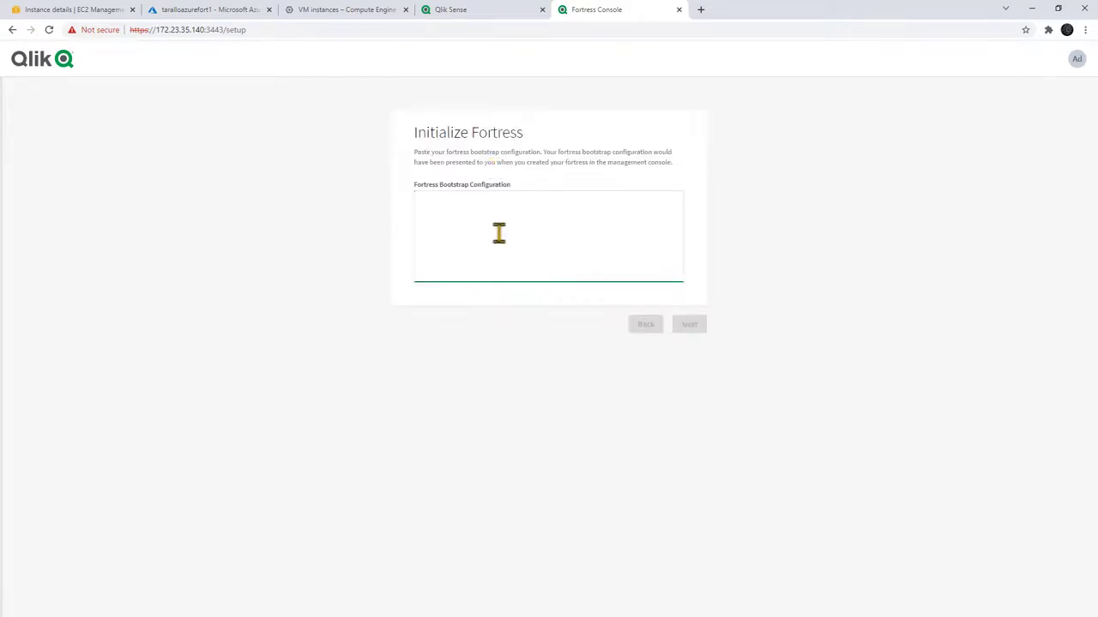
click(485, 11)
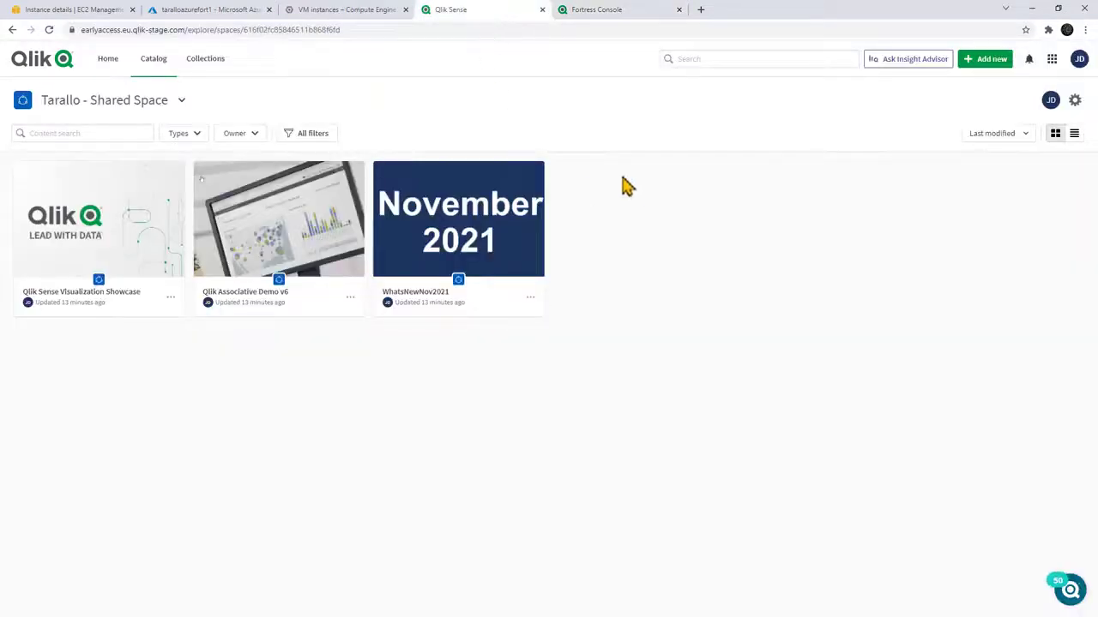
click(1052, 62)
click(922, 223)
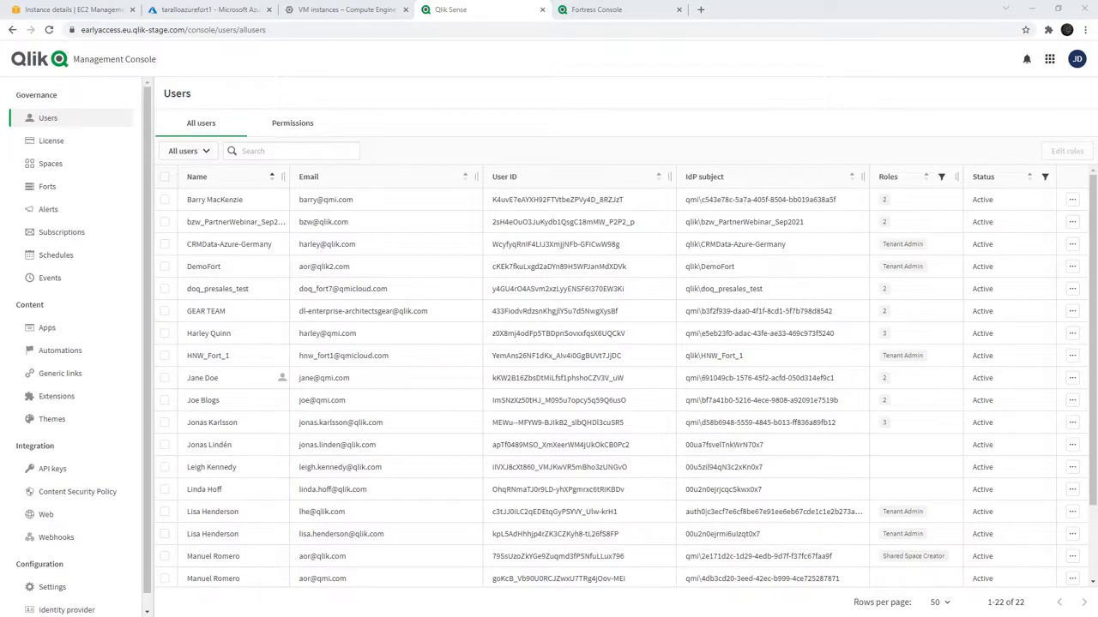
click(47, 190)
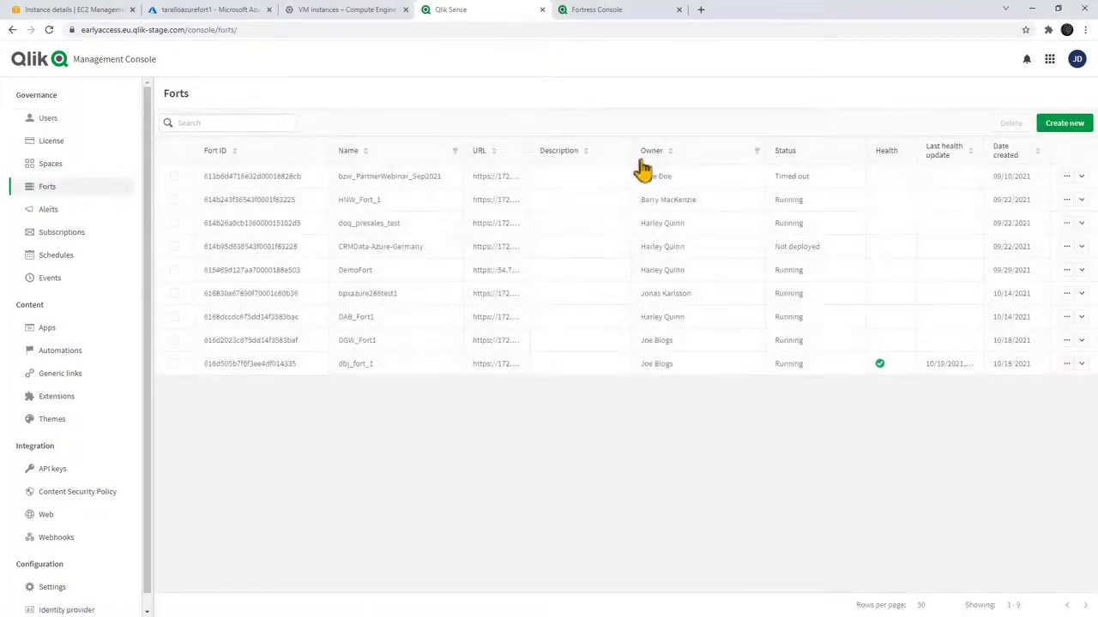
click(1063, 122)
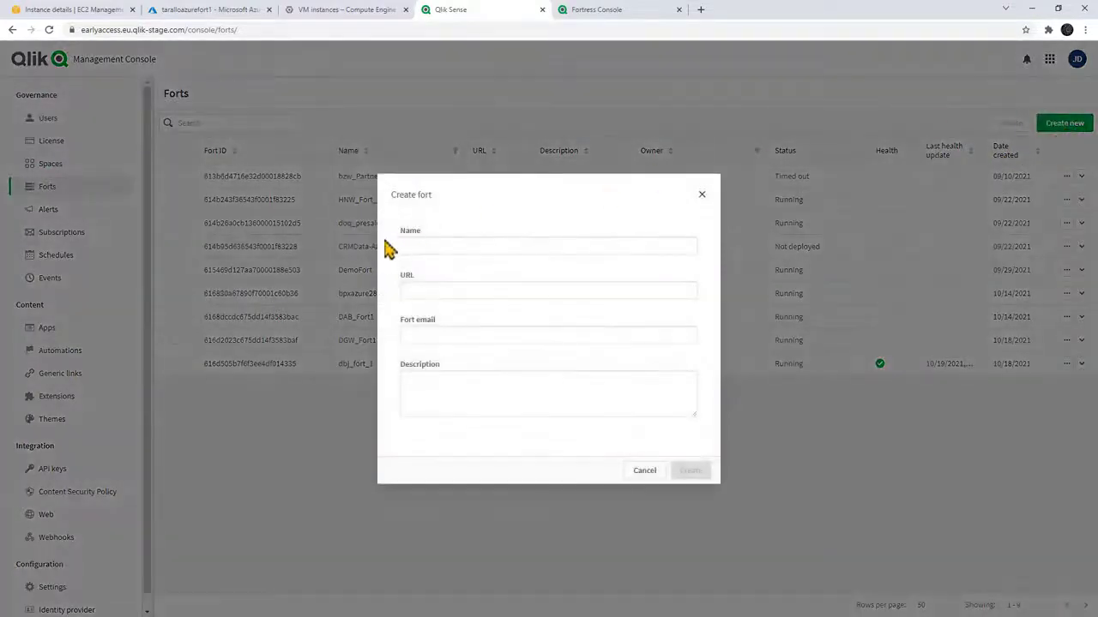
click(416, 244)
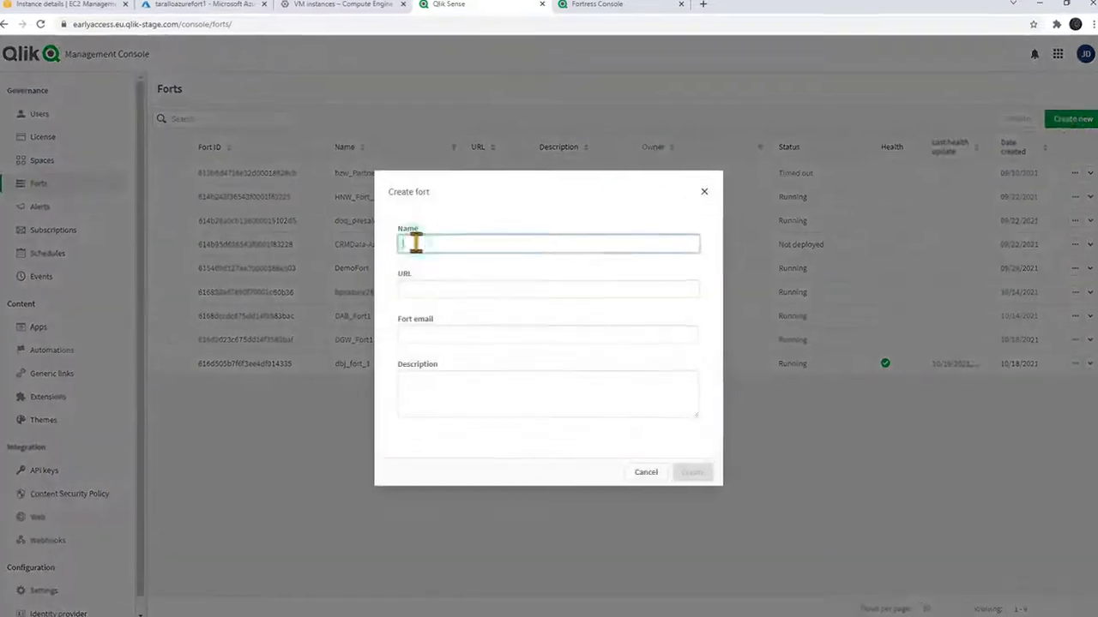
text(TaralloFort)
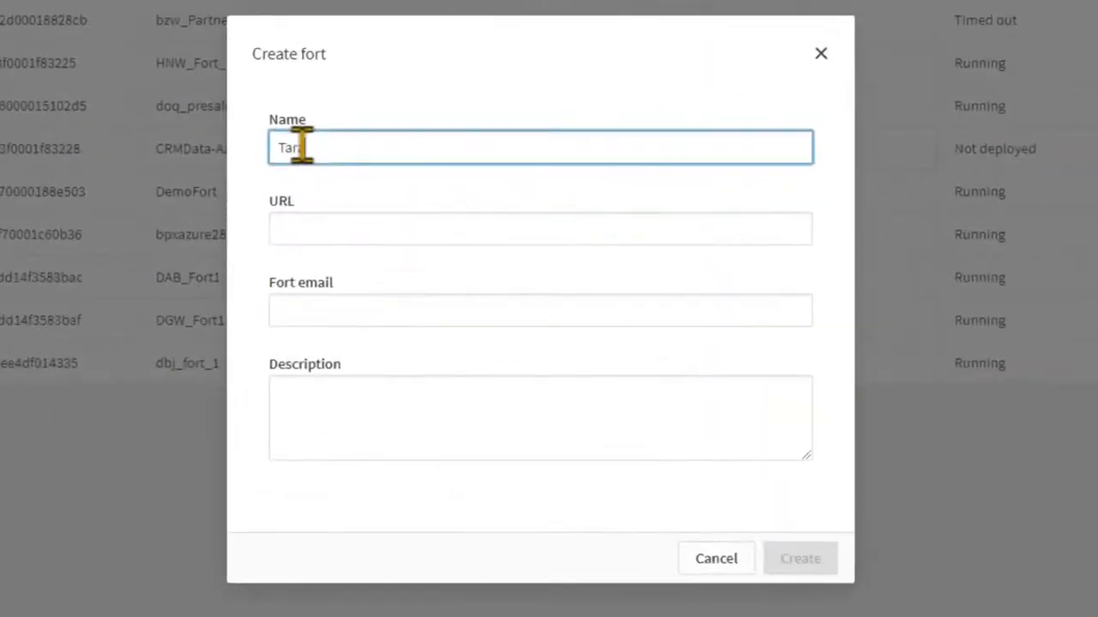
click(313, 226)
key(ctrl+v)
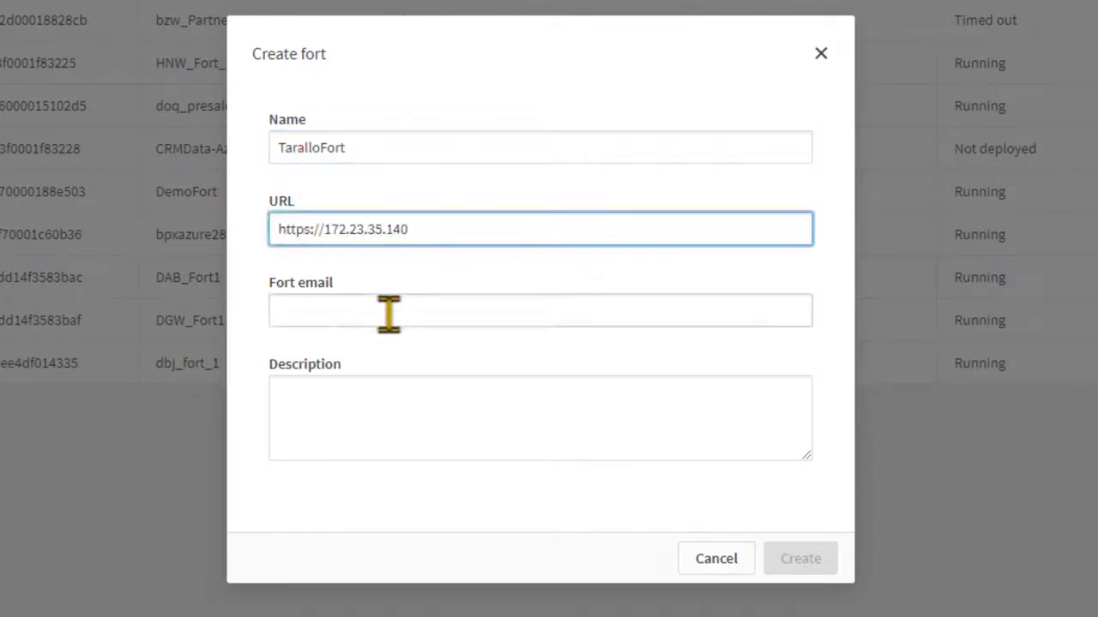
click(388, 315)
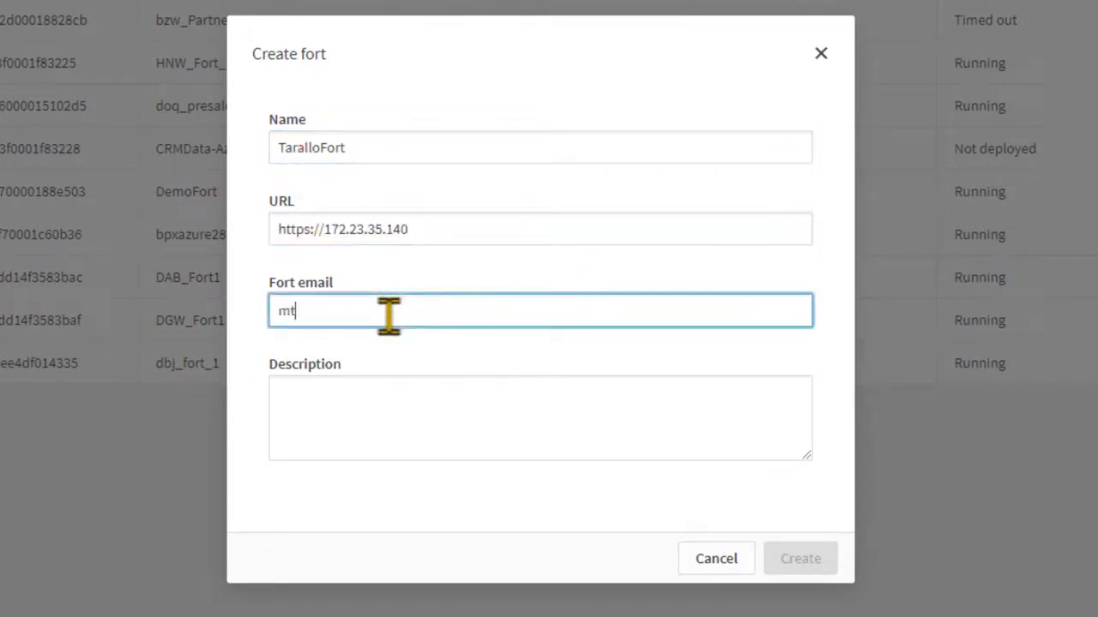
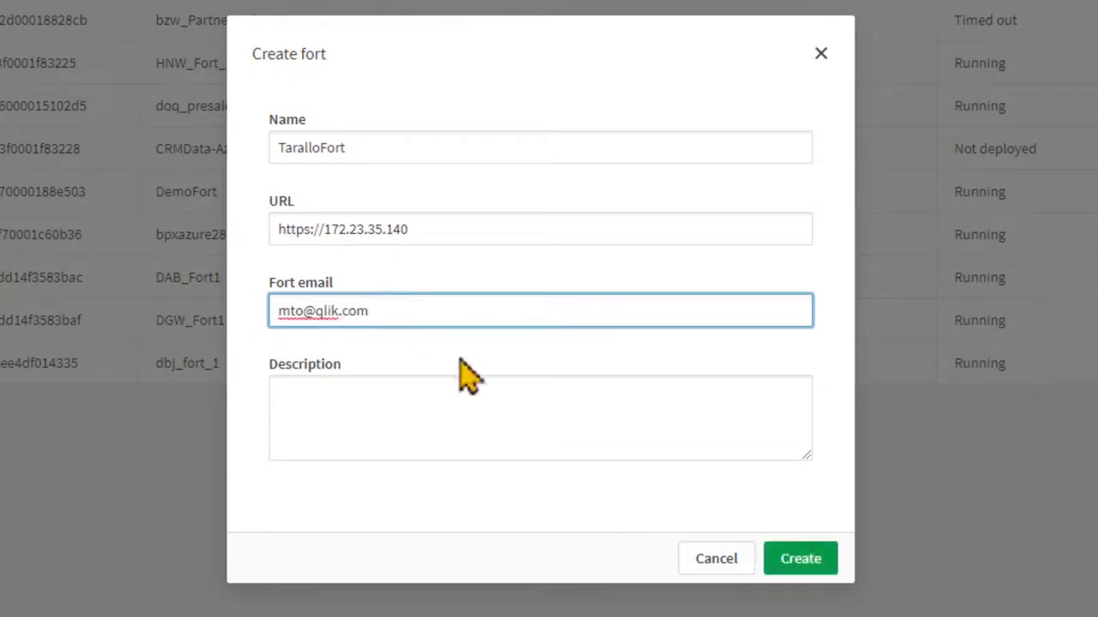
click(803, 566)
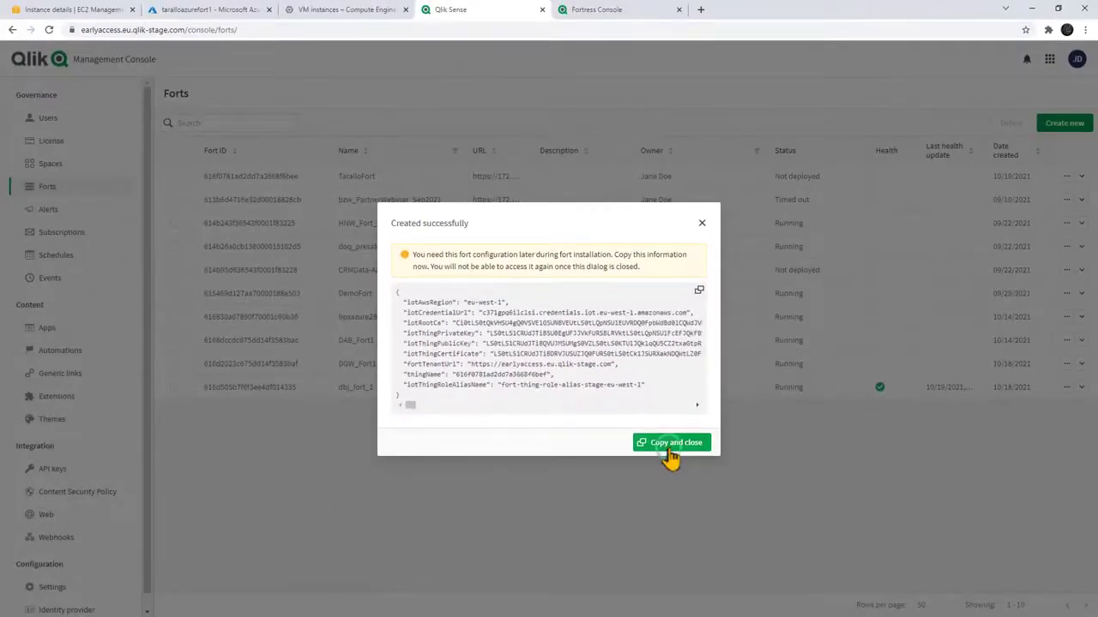
Step: Paste the copied fort configuration into the Fortress setup, accept the terms, and install
click(669, 453)
click(592, 12)
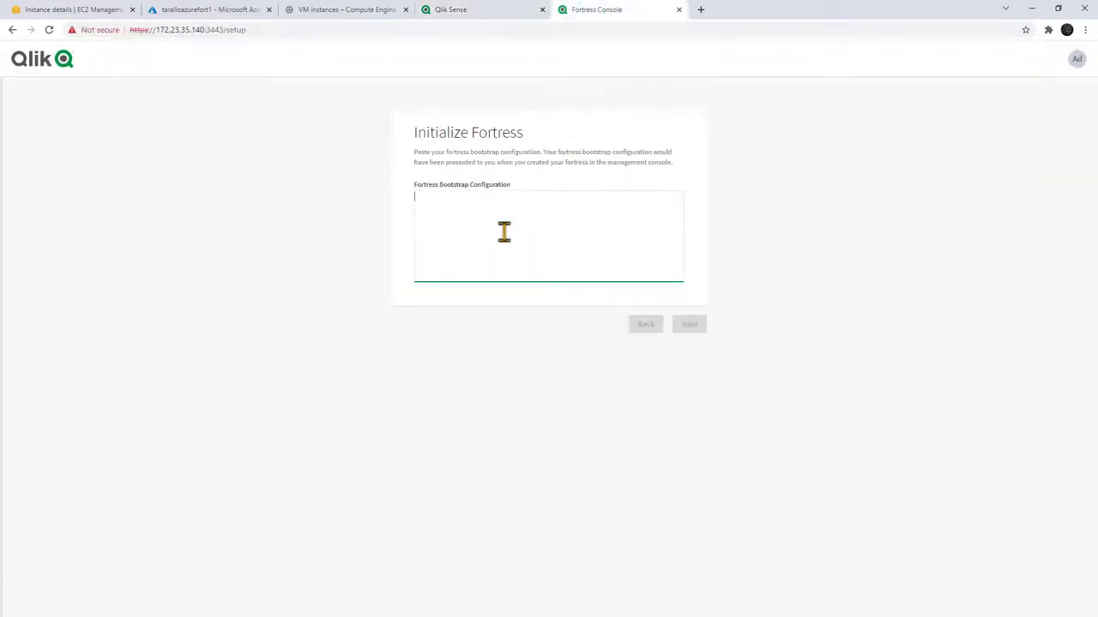
key(ctrl+v)
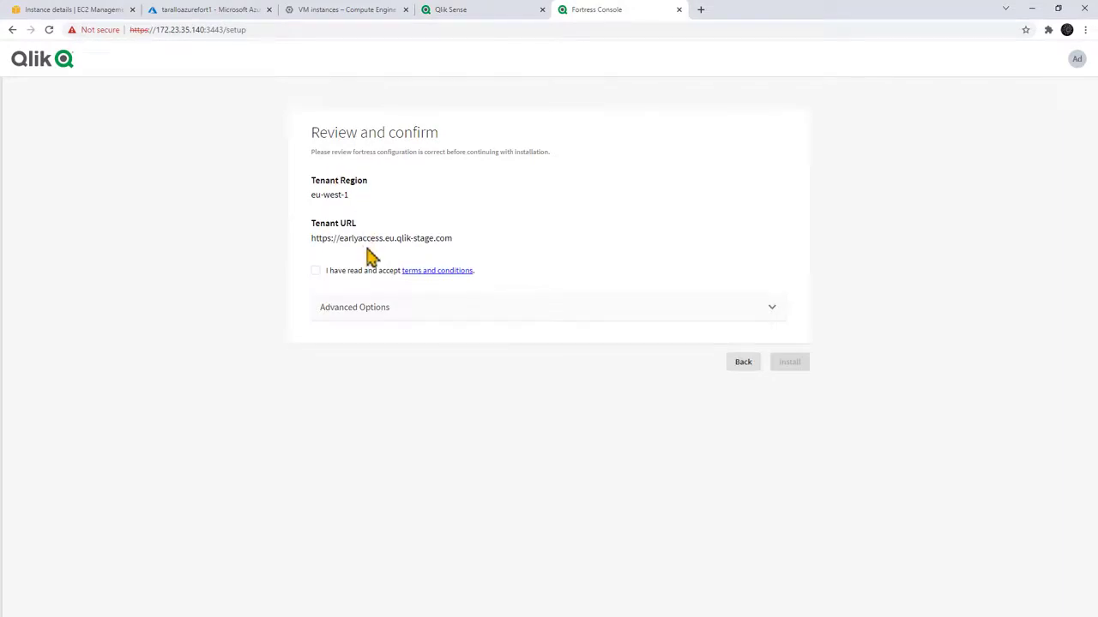
click(316, 271)
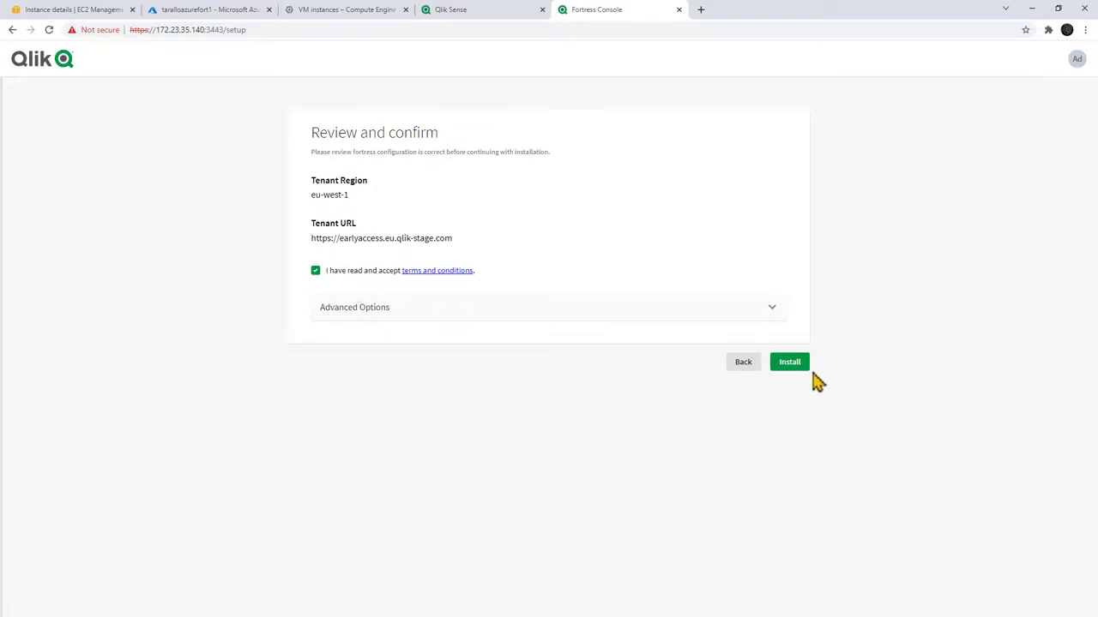
click(805, 364)
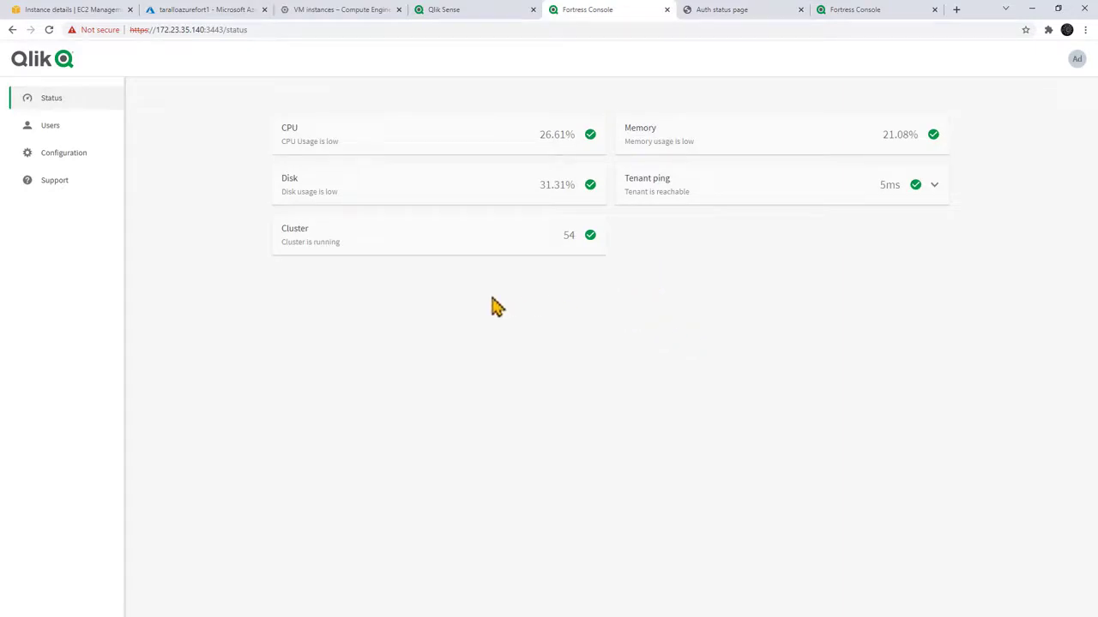
Step: Return from the Management Console to the analytics hub's catalog list of spaces
click(476, 12)
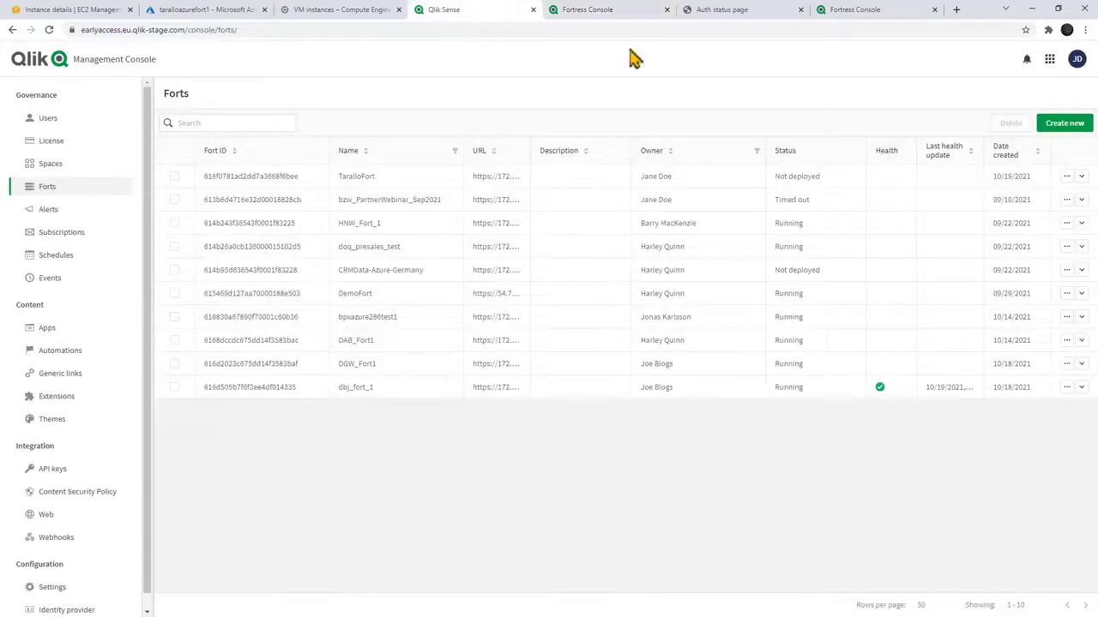
click(1049, 59)
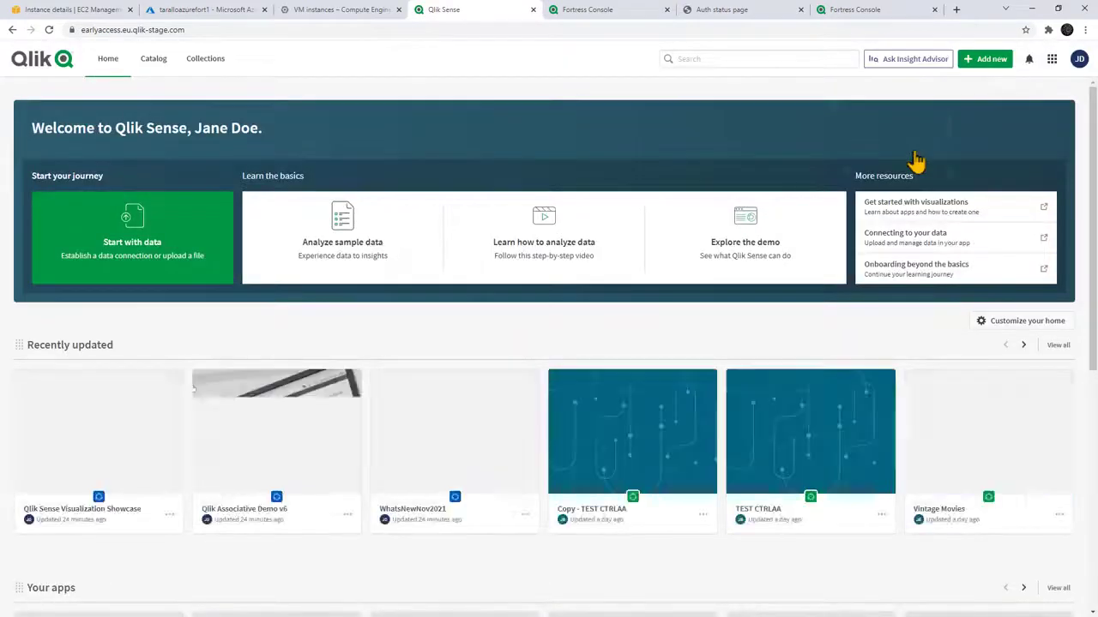
click(151, 62)
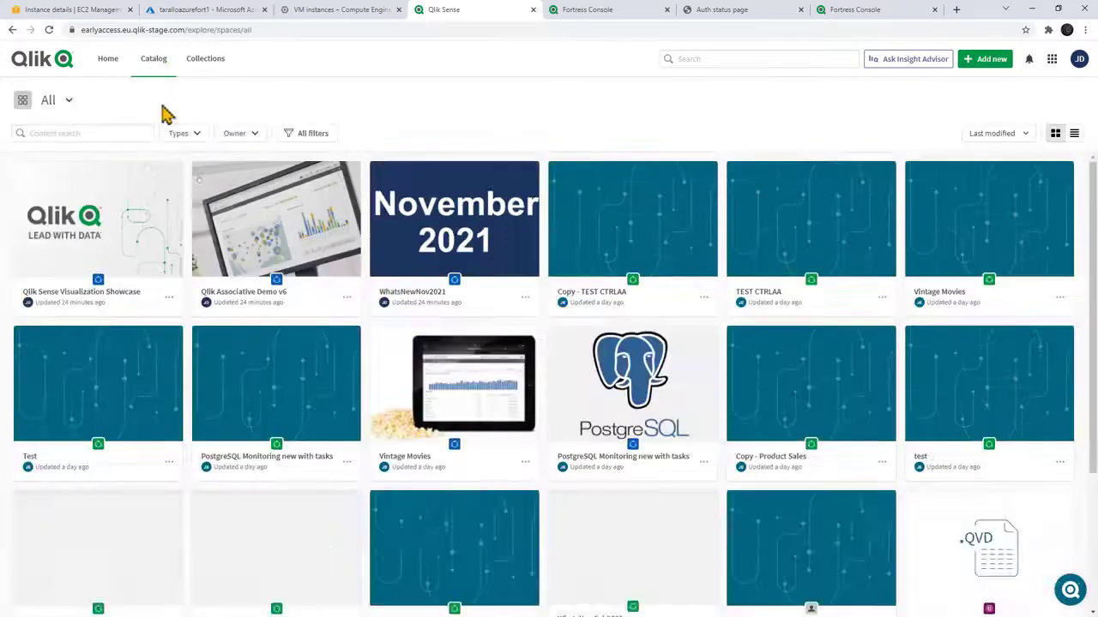
click(65, 108)
scroll(94, 277, down, 5)
Step: Create a new Ireland space linked to the newly registered fort
click(79, 422)
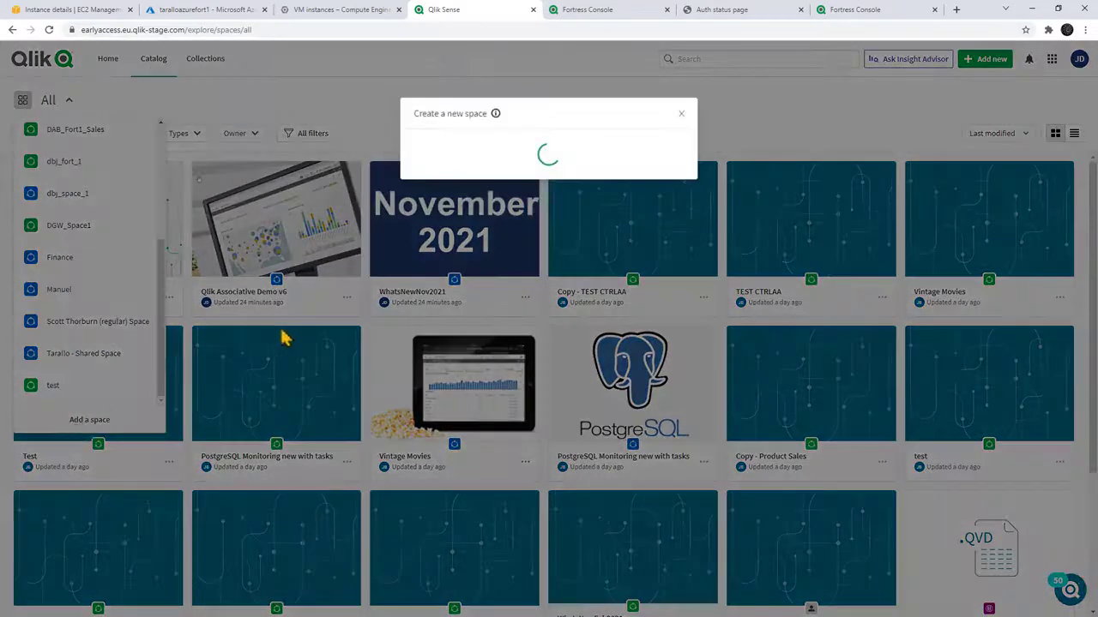
click(448, 167)
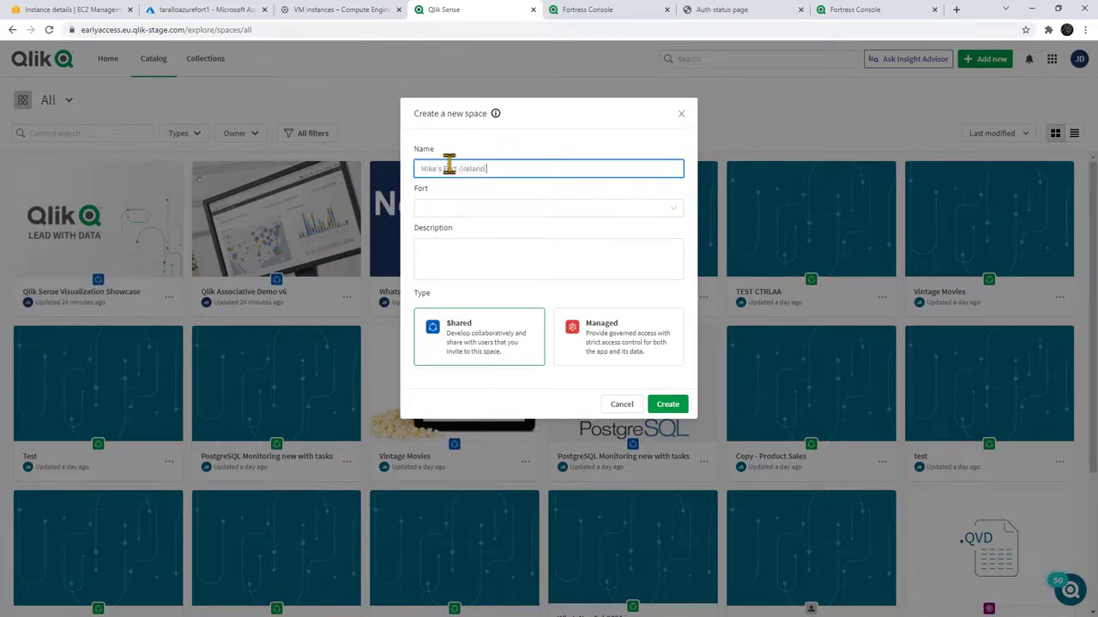
click(464, 209)
scroll(482, 251, down, 3)
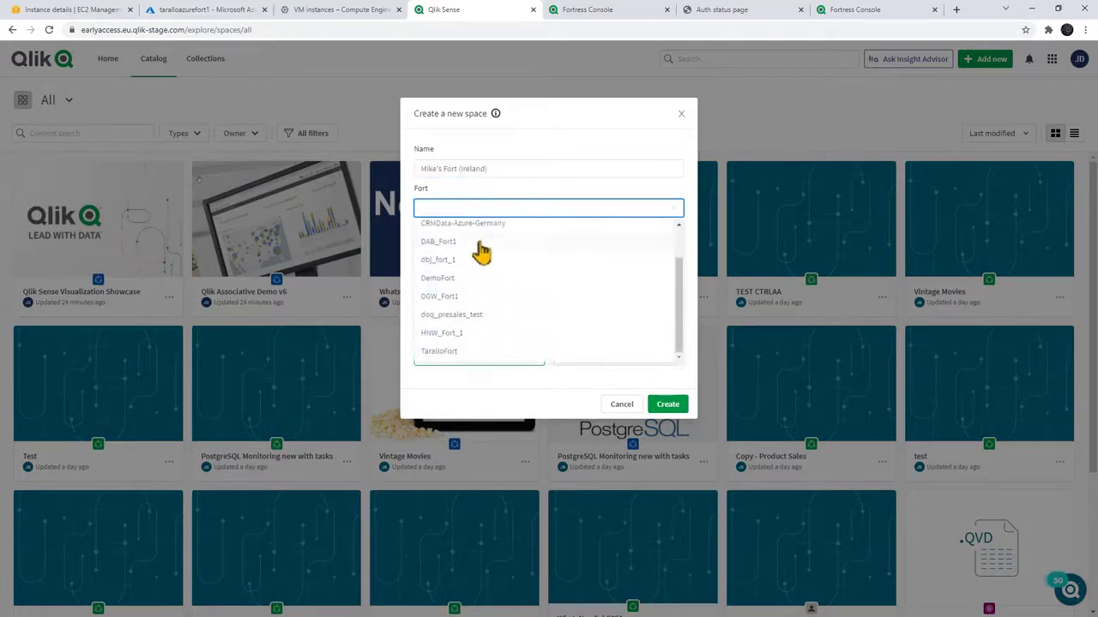
click(460, 351)
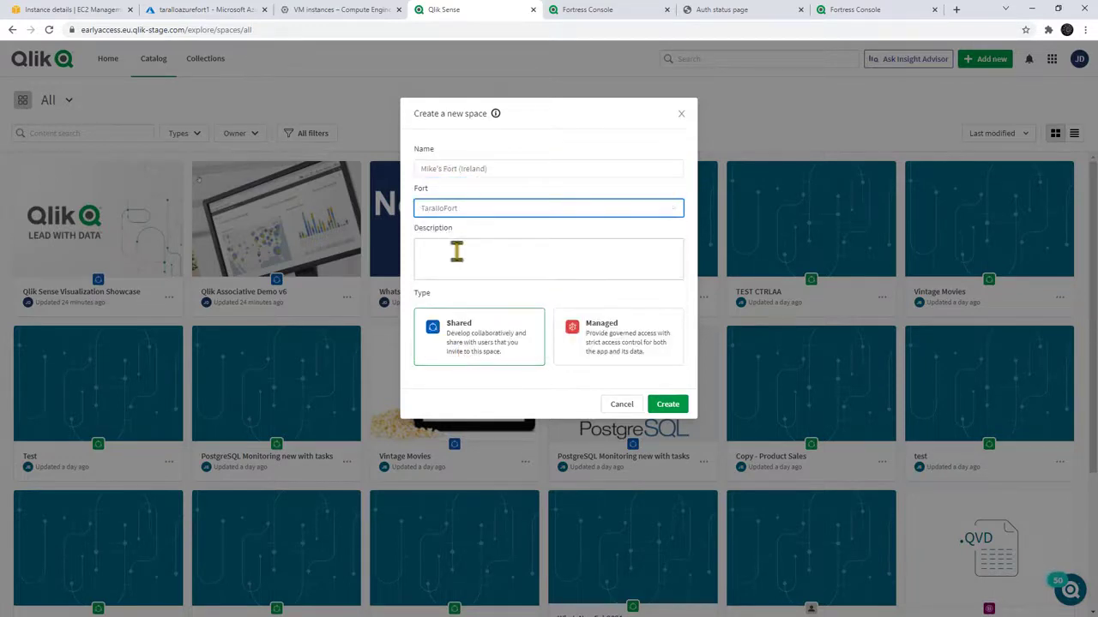
click(667, 408)
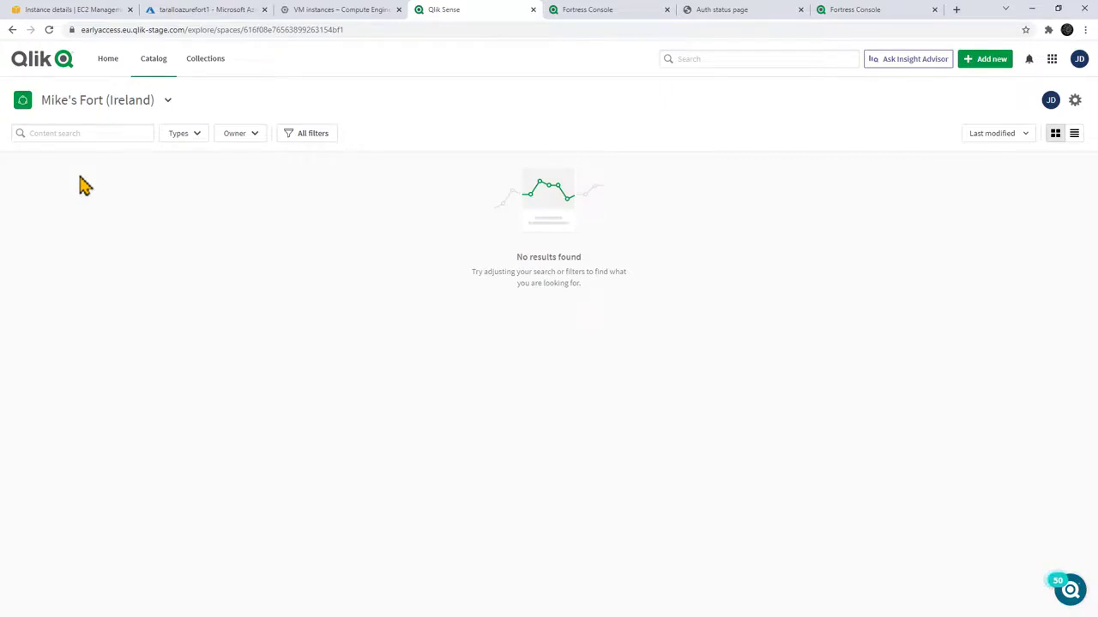
Step: Upload the Qlik Sense Visualization Showcase .qvf into the fort space, then switch to the shared space
click(986, 71)
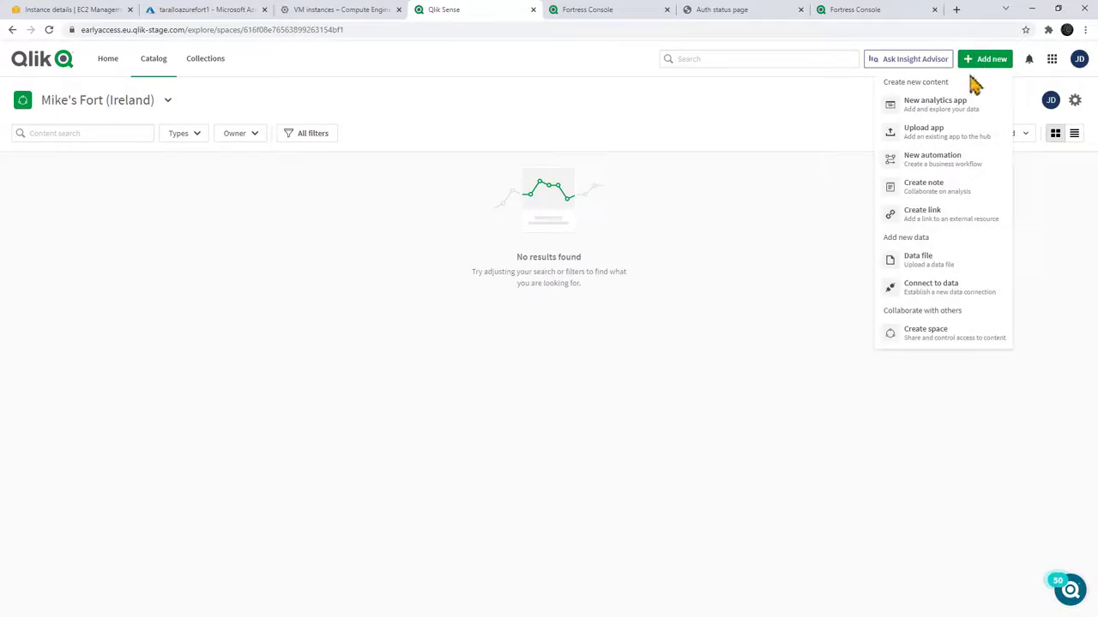
click(933, 133)
click(552, 271)
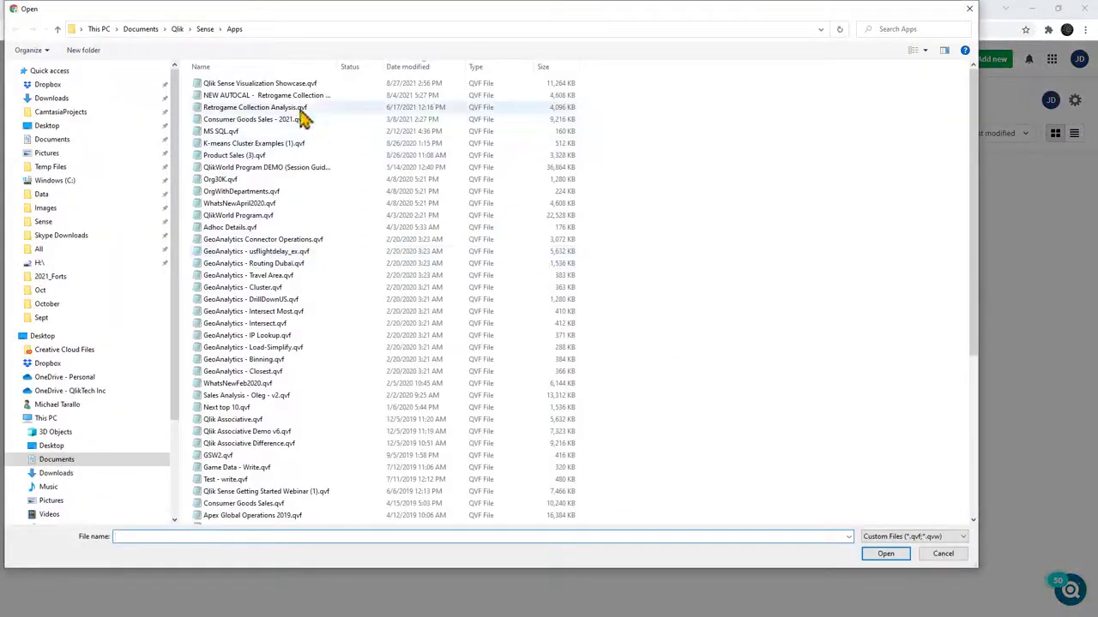
double_click(290, 85)
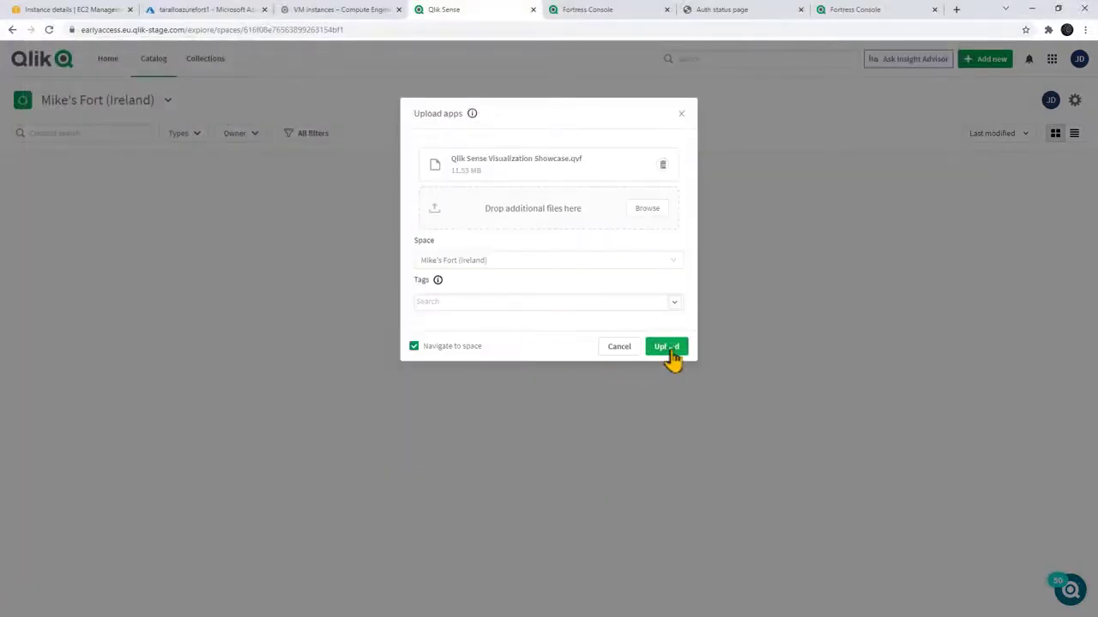
click(669, 352)
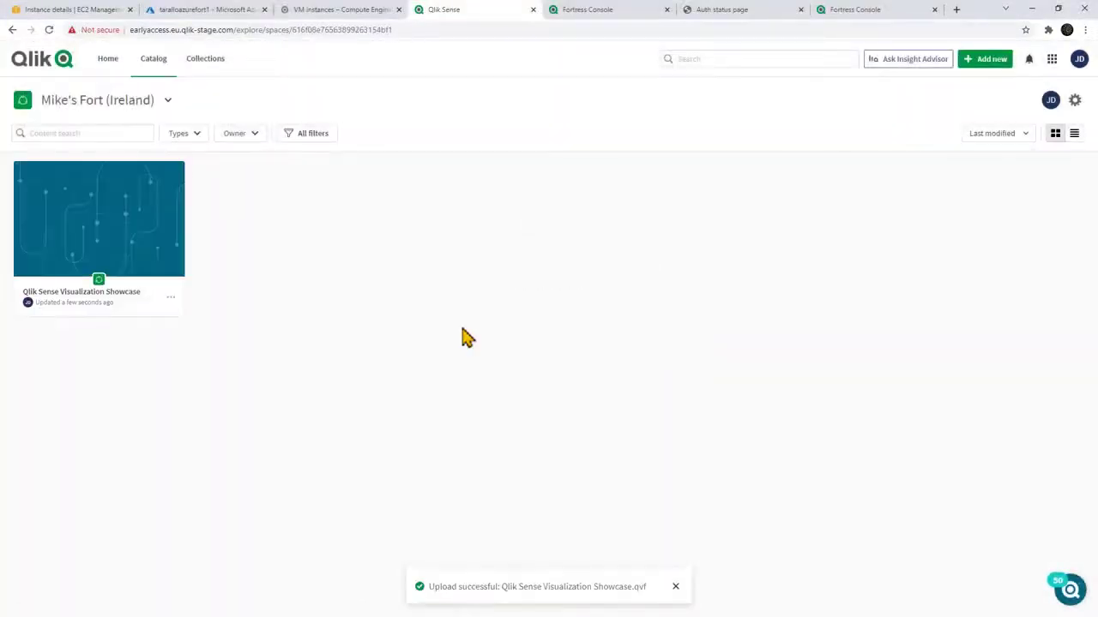
click(167, 101)
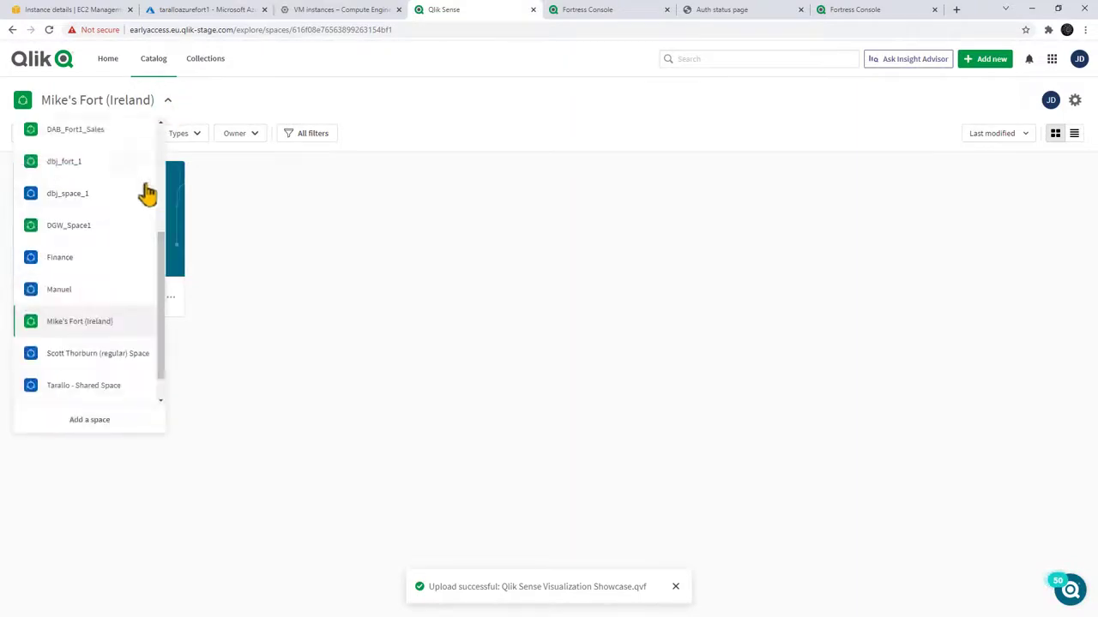
click(82, 386)
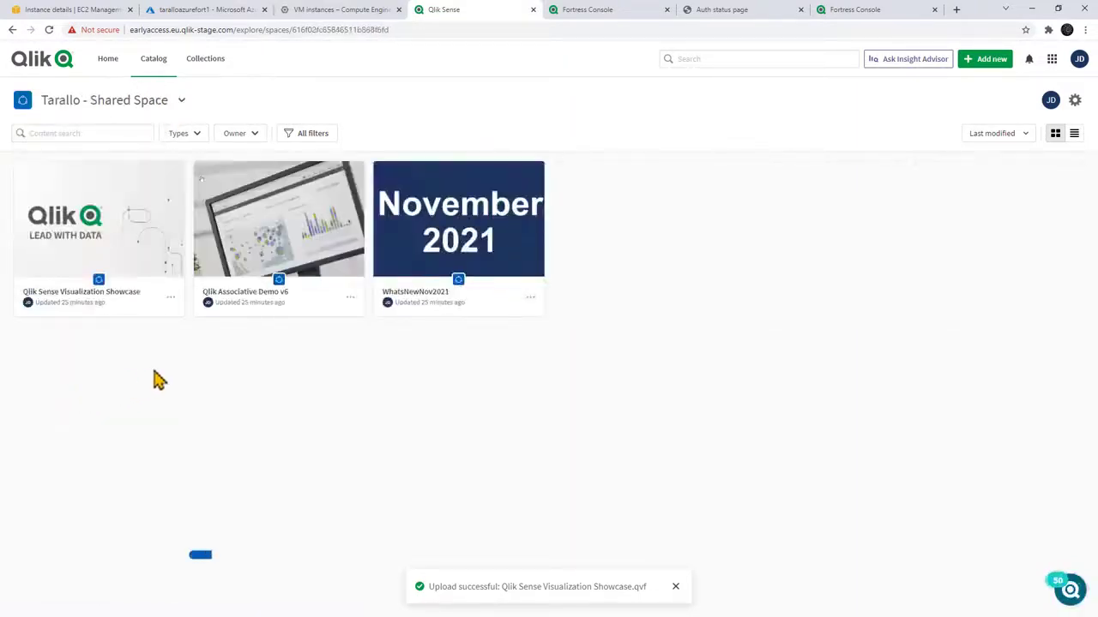
Step: Open WhatsNewNov2021, then open the Showcase app from the fort-linked Ireland space
click(425, 272)
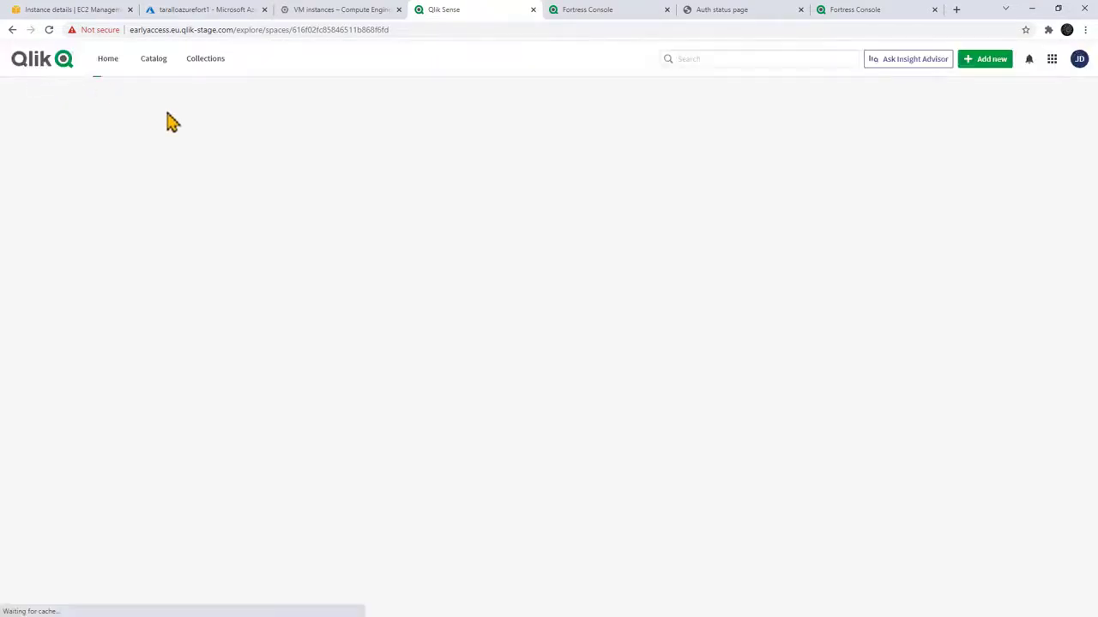
click(143, 105)
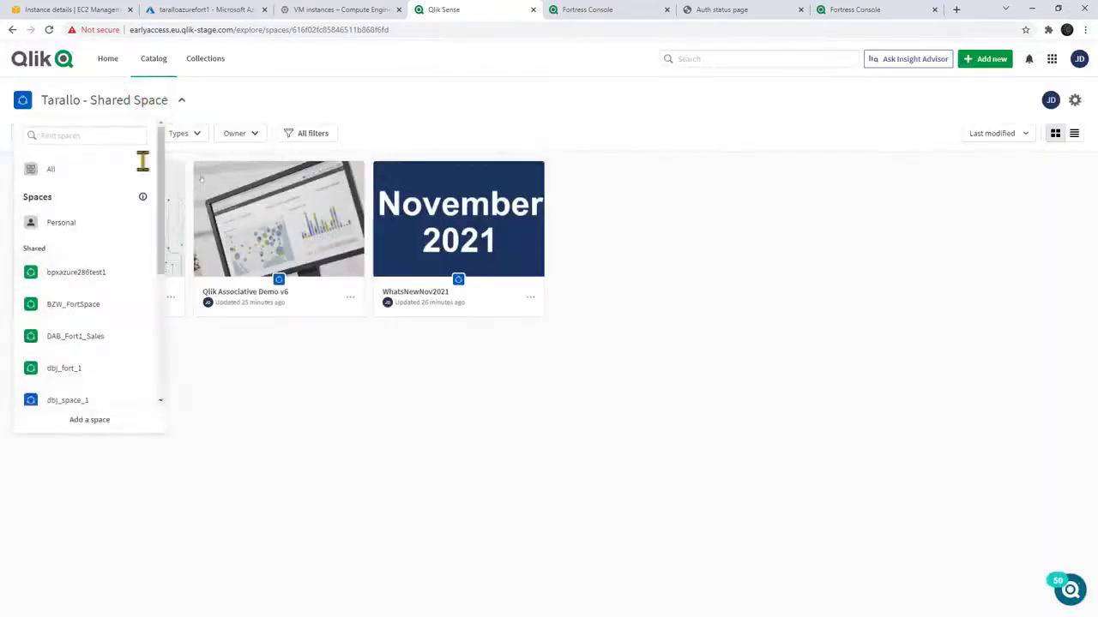
scroll(137, 257, down, 5)
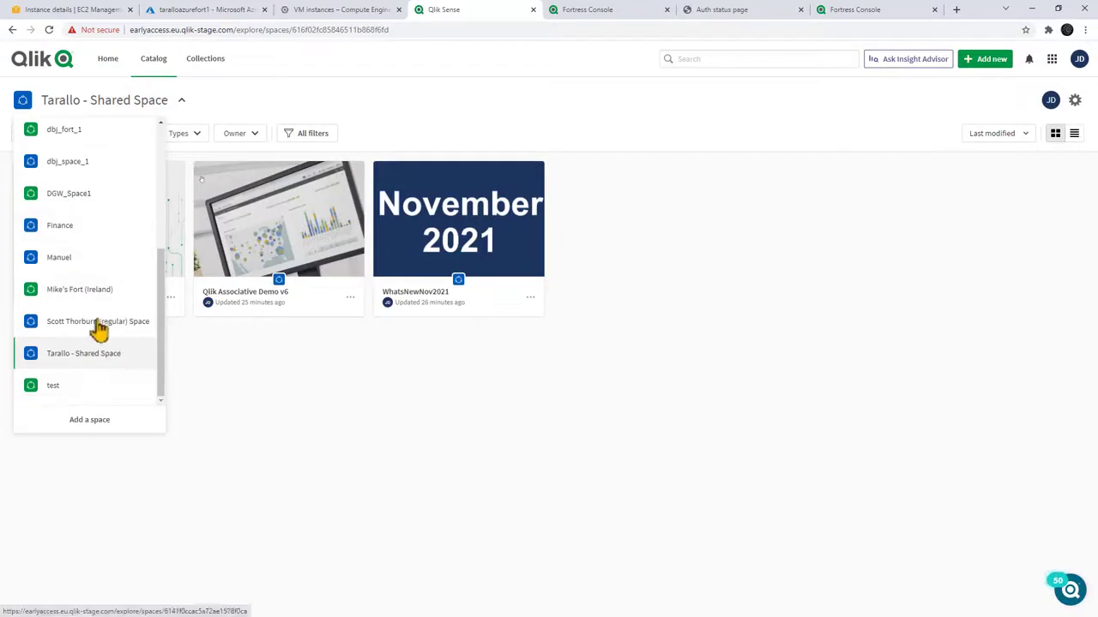
click(91, 290)
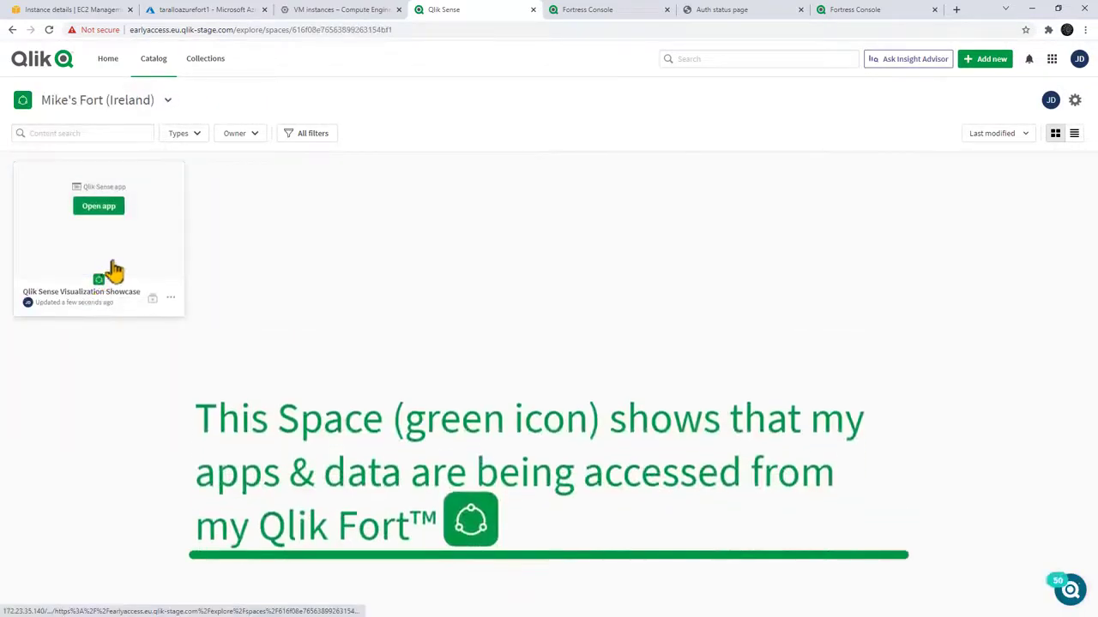
click(109, 269)
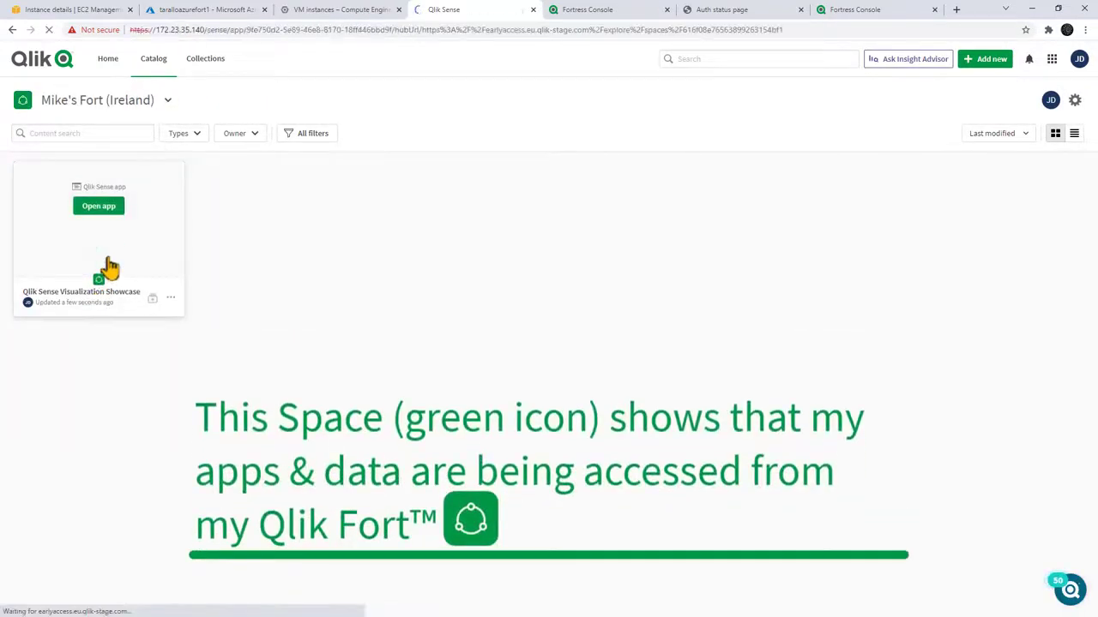